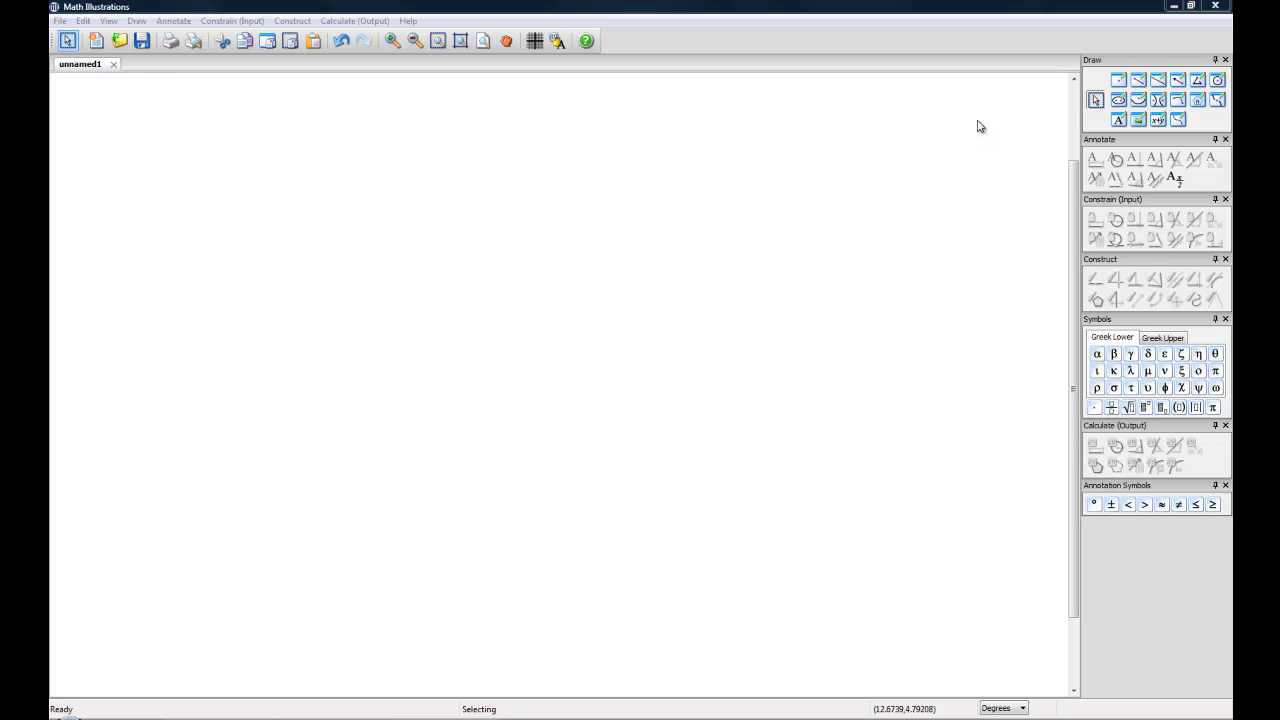
Draw triangle ABC from line segments, closing it back at vertex A
{"action": "left_click", "coordinate": [1139, 82]}
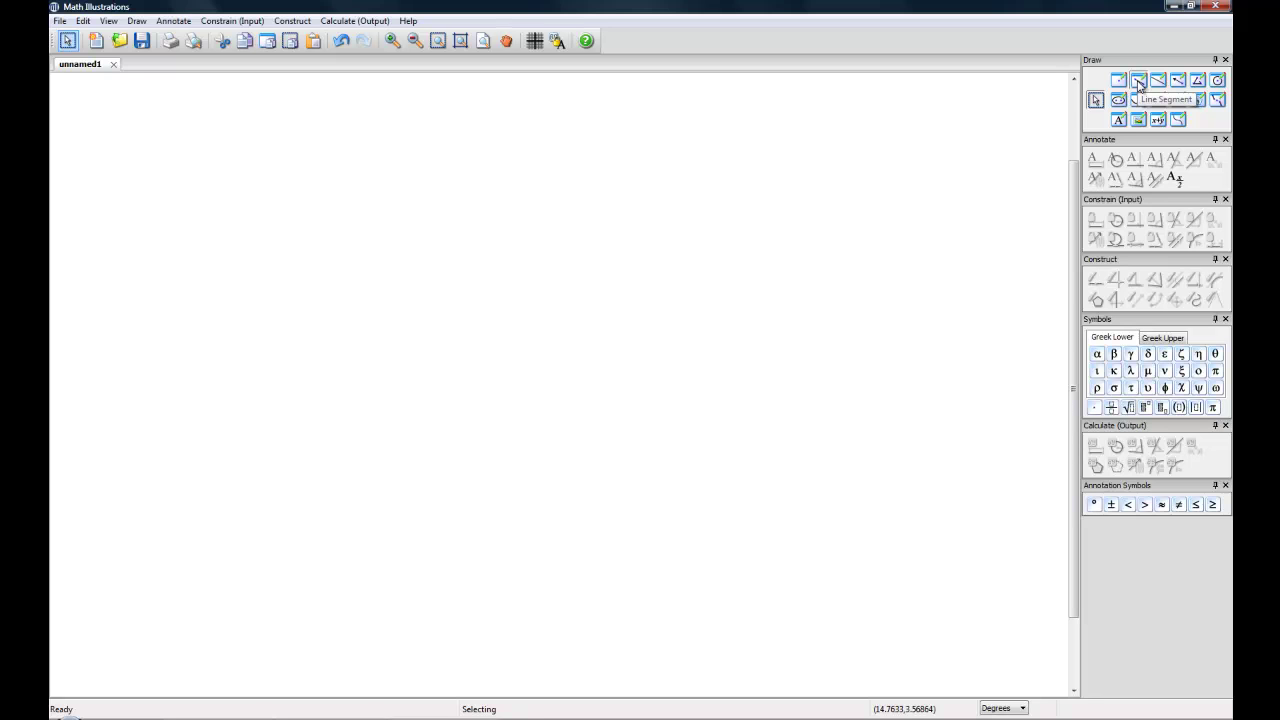
{"action": "left_click", "coordinate": [573, 185]}
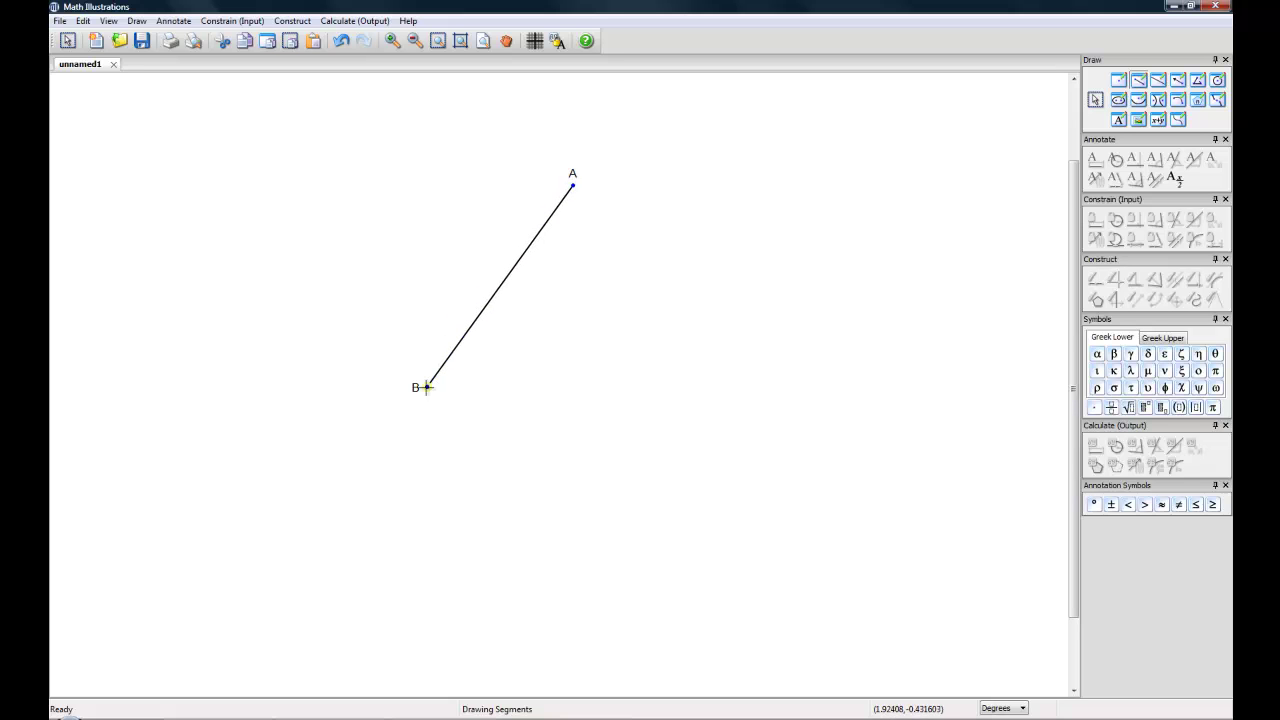
{"action": "left_click", "coordinate": [426, 387]}
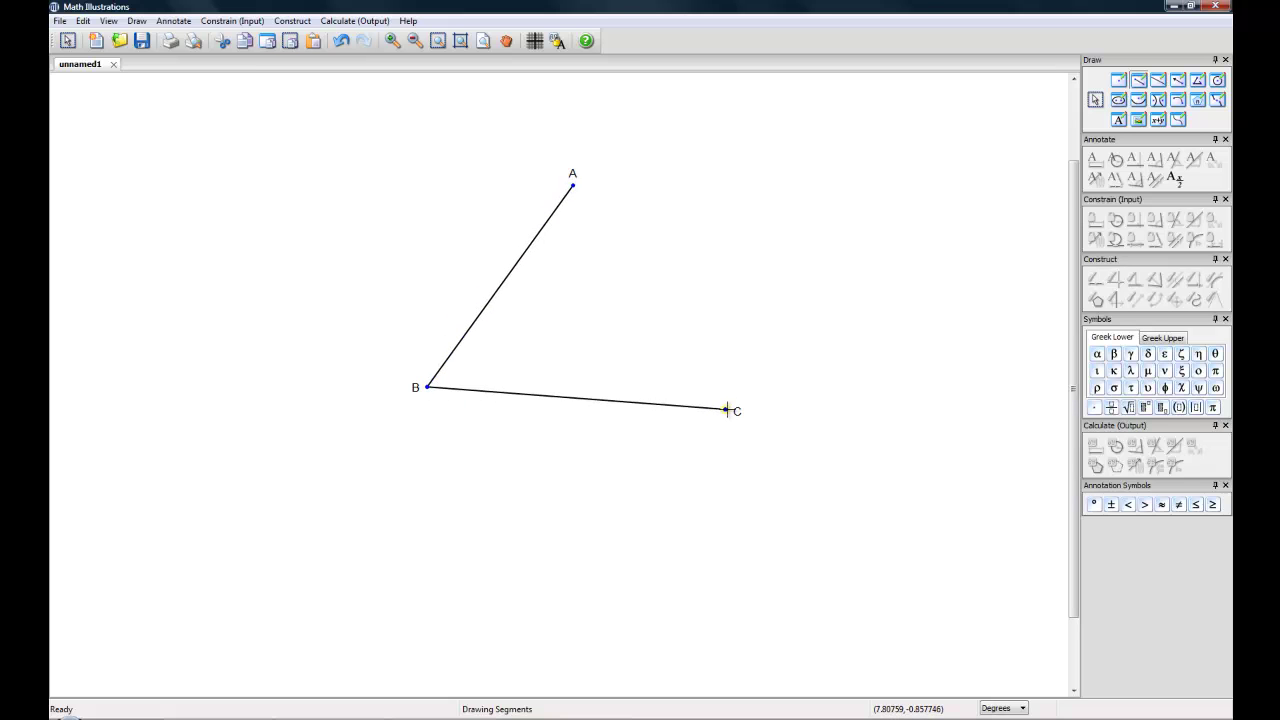
{"action": "left_click", "coordinate": [727, 409]}
{"action": "left_click", "coordinate": [573, 185]}
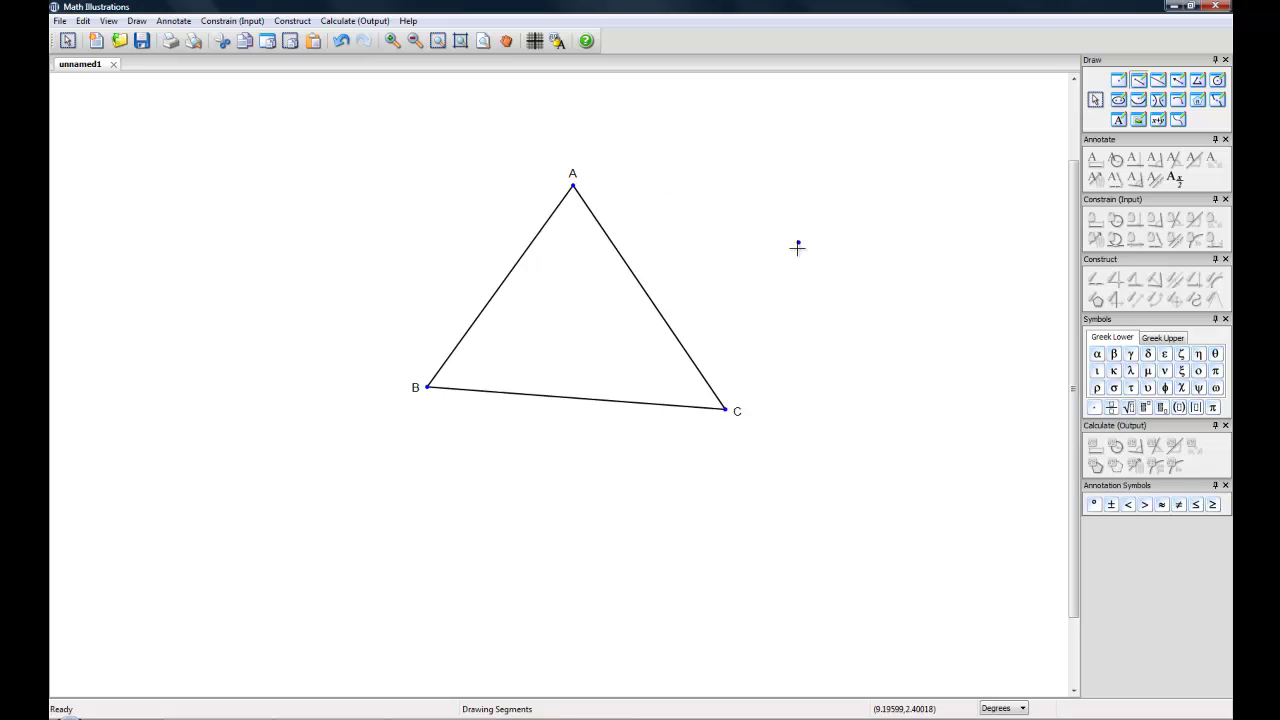
Drag vertices C and B so side BC lies level
{"action": "left_click", "coordinate": [1095, 101]}
{"action": "left_click_drag", "start_coordinate": [727, 414], "coordinate": [757, 381]}
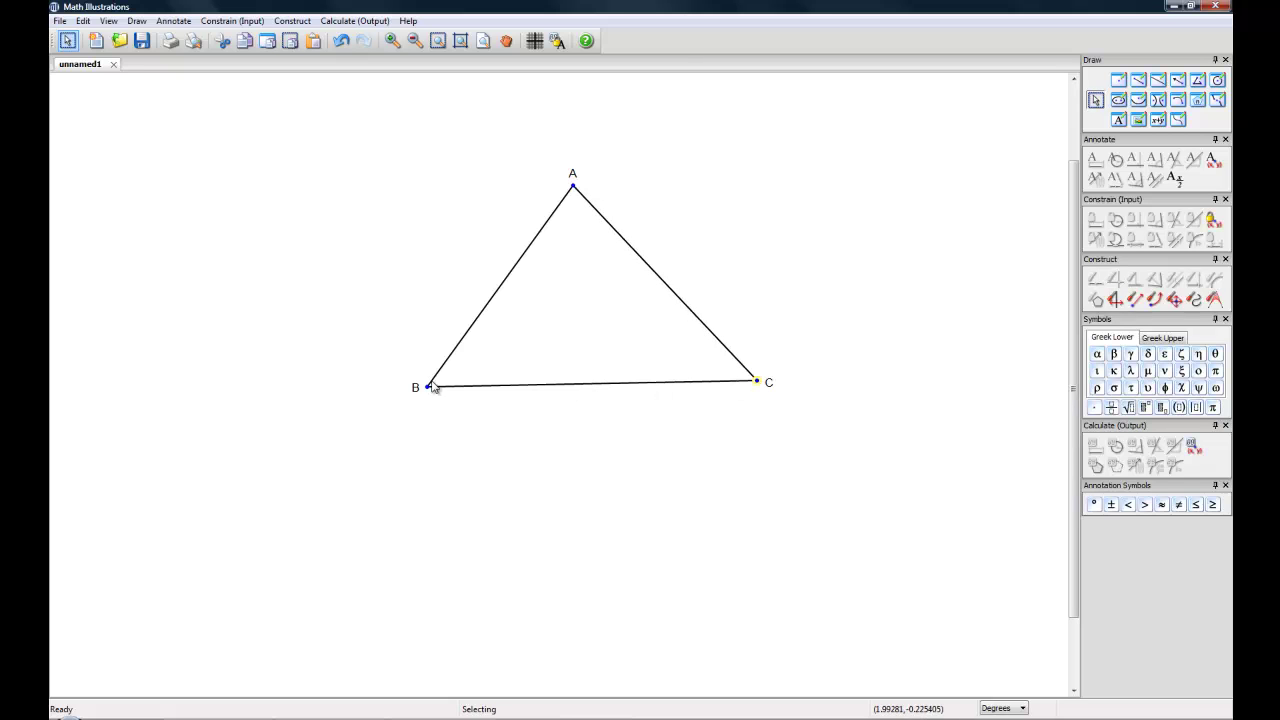
{"action": "mouse_move", "coordinate": [430, 391]}
{"action": "left_mouse_down"}
{"action": "mouse_move", "coordinate": [429, 350]}
{"action": "mouse_move", "coordinate": [423, 411]}
{"action": "mouse_move", "coordinate": [446, 374]}
{"action": "mouse_move", "coordinate": [439, 384]}
{"action": "left_mouse_up"}
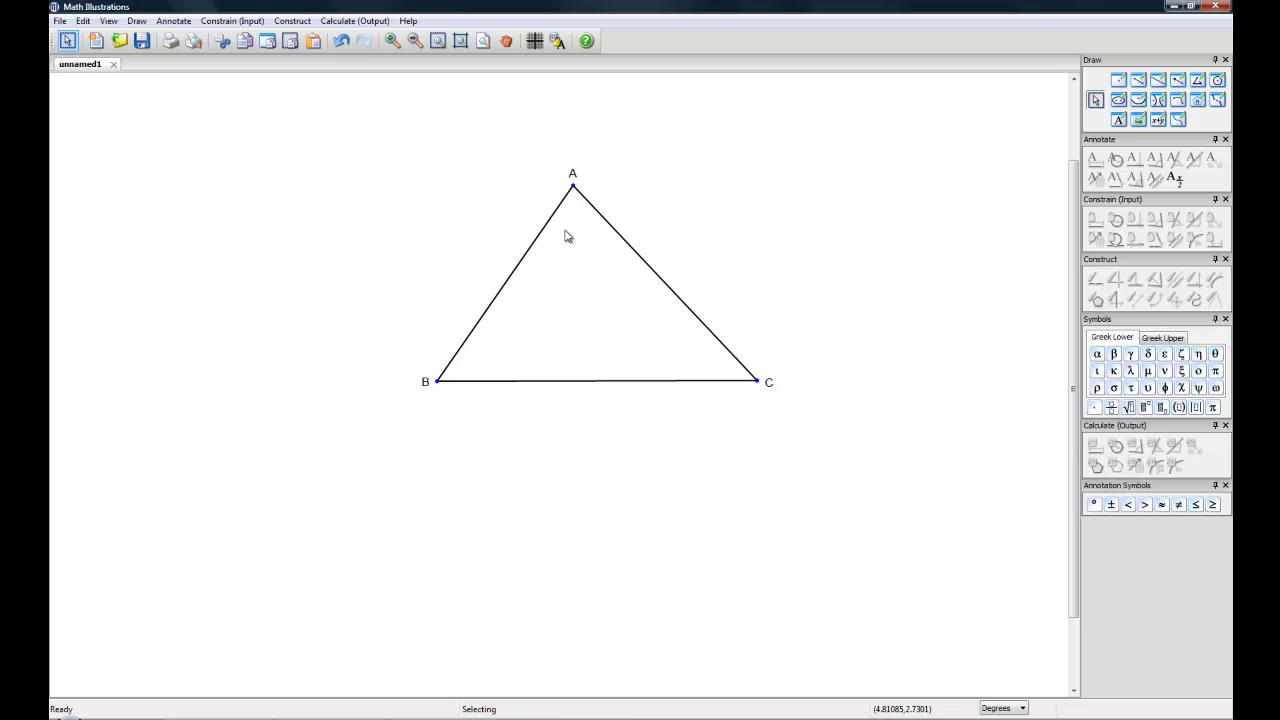
Fix side AB's length at 5 and drag vertex B to confirm it holds
{"action": "left_click", "coordinate": [508, 286]}
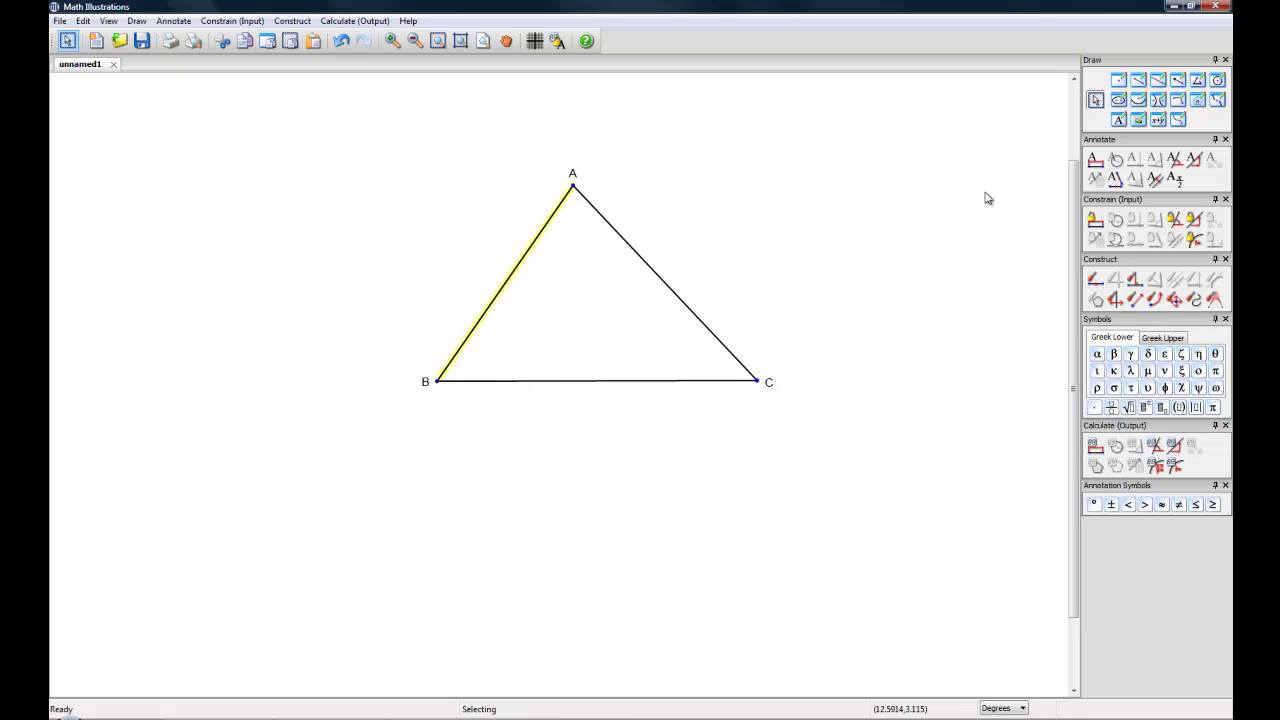
{"action": "left_click", "coordinate": [1097, 221]}
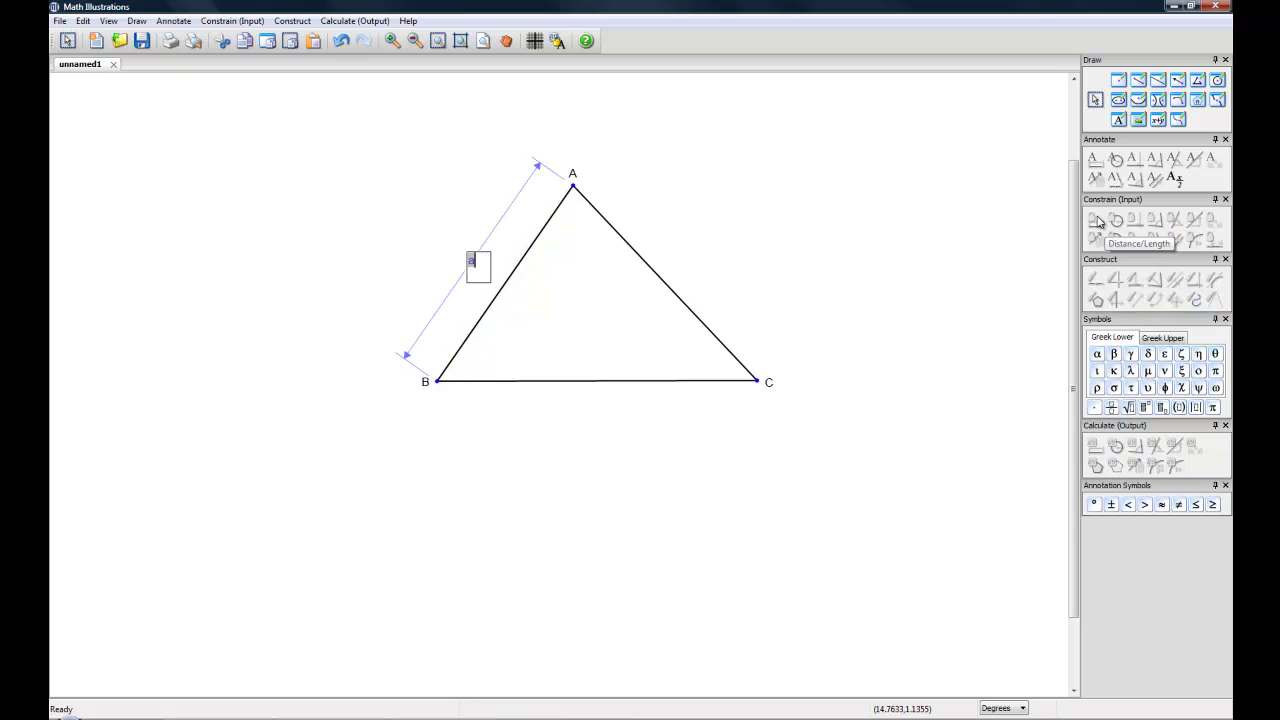
{"action": "type", "text": "5"}
{"action": "key", "text": "Return"}
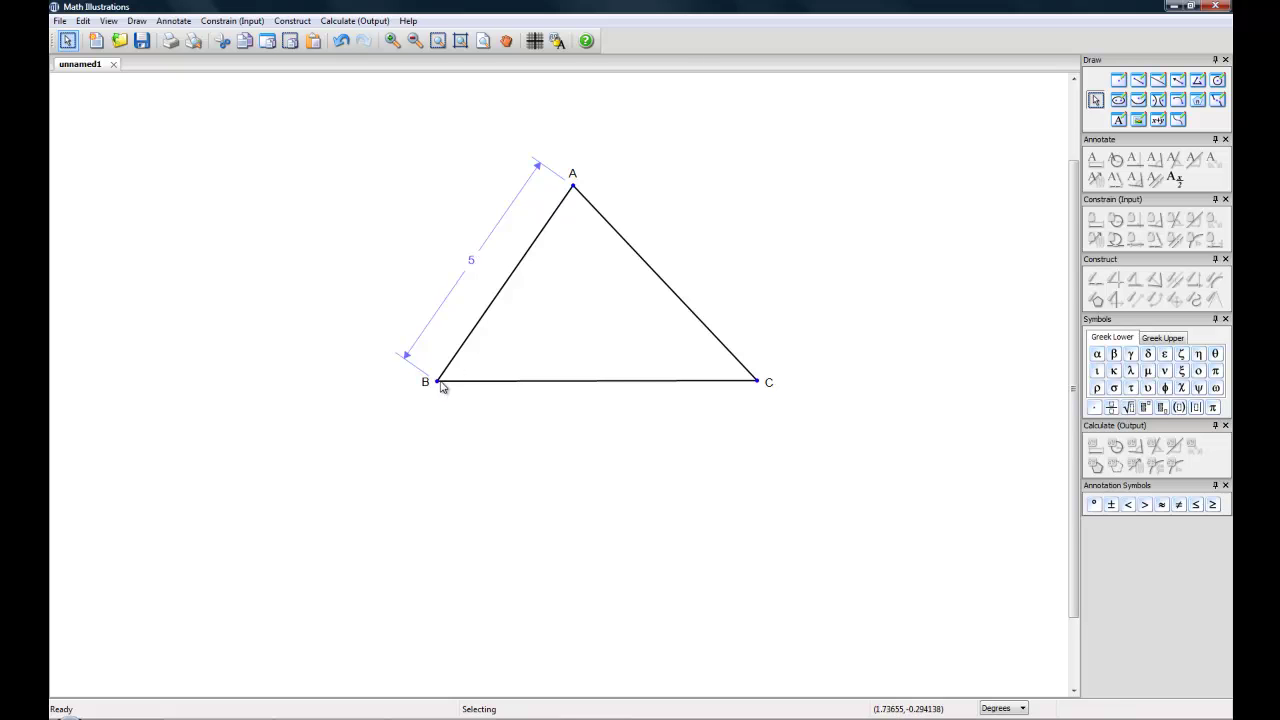
{"action": "mouse_move", "coordinate": [438, 382]}
{"action": "left_mouse_down"}
{"action": "mouse_move", "coordinate": [452, 428]}
{"action": "mouse_move", "coordinate": [388, 320]}
{"action": "mouse_move", "coordinate": [334, 331]}
{"action": "mouse_move", "coordinate": [429, 343]}
{"action": "mouse_move", "coordinate": [414, 388]}
{"action": "left_mouse_up"}
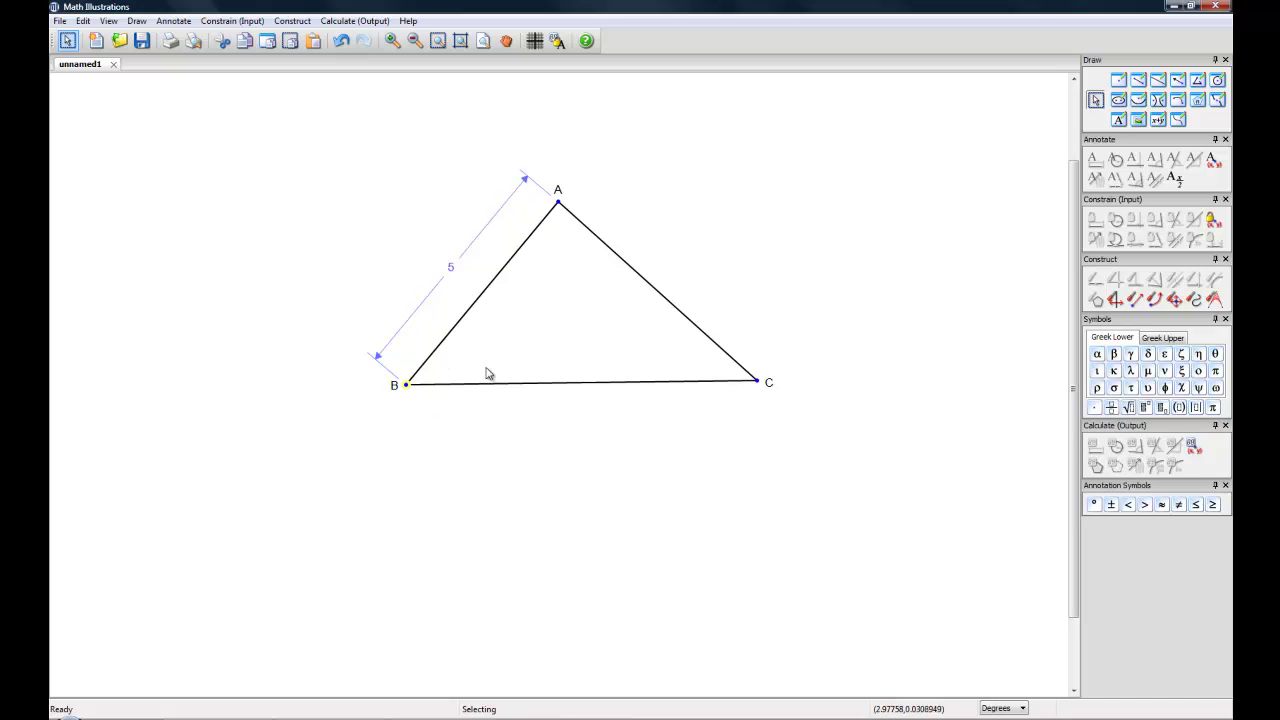
Give side BC a length constraint of 10
{"action": "left_click", "coordinate": [460, 418]}
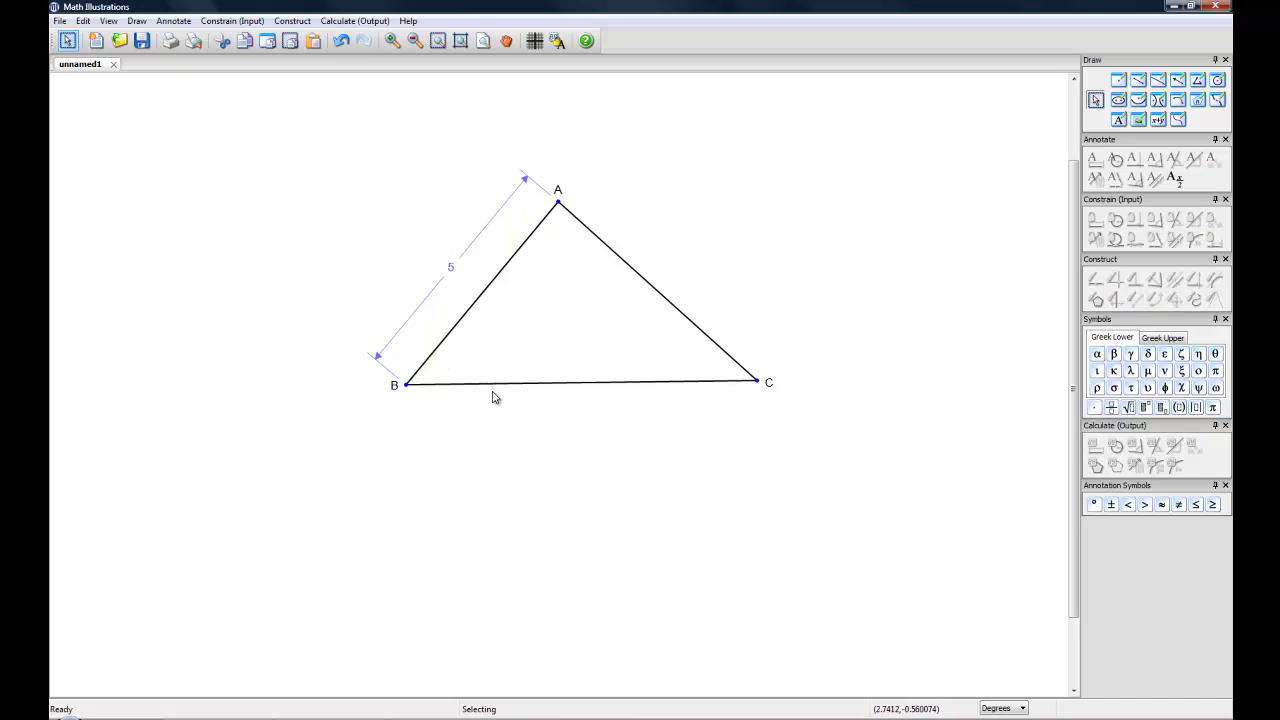
{"action": "left_click", "coordinate": [501, 386]}
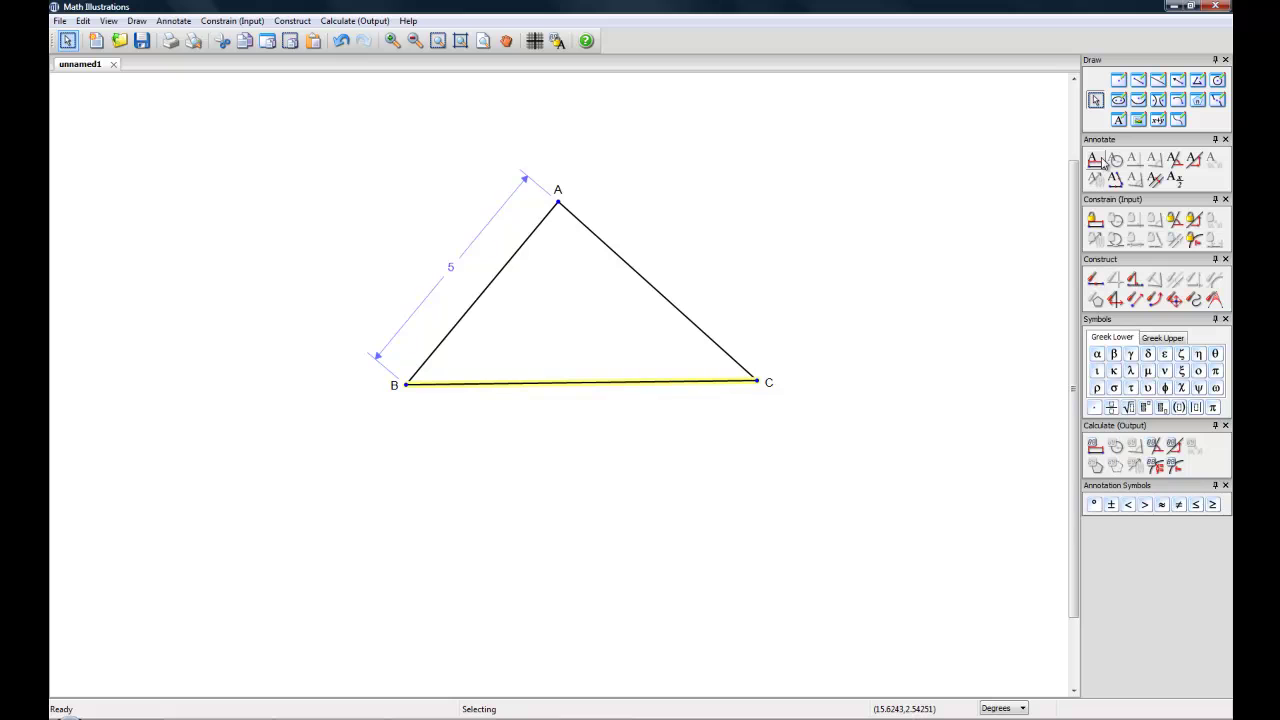
{"action": "left_click", "coordinate": [1097, 220]}
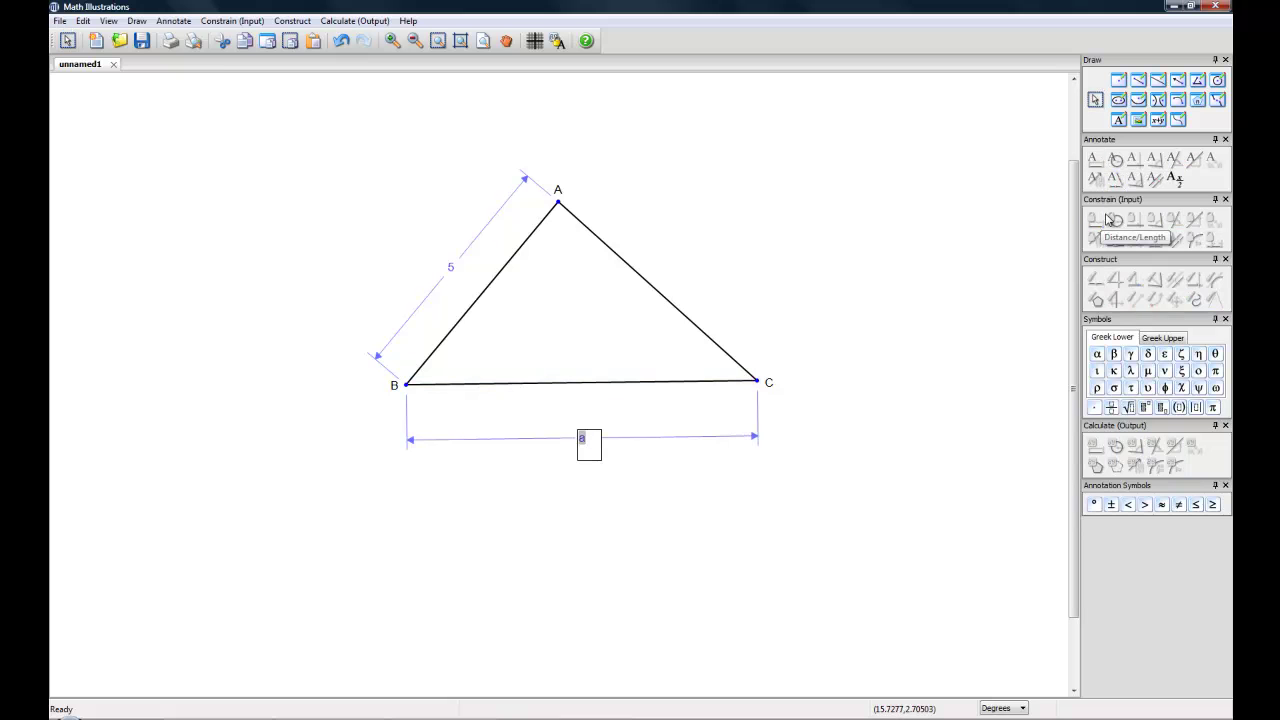
{"action": "type", "text": "10"}
{"action": "key", "text": "Return"}
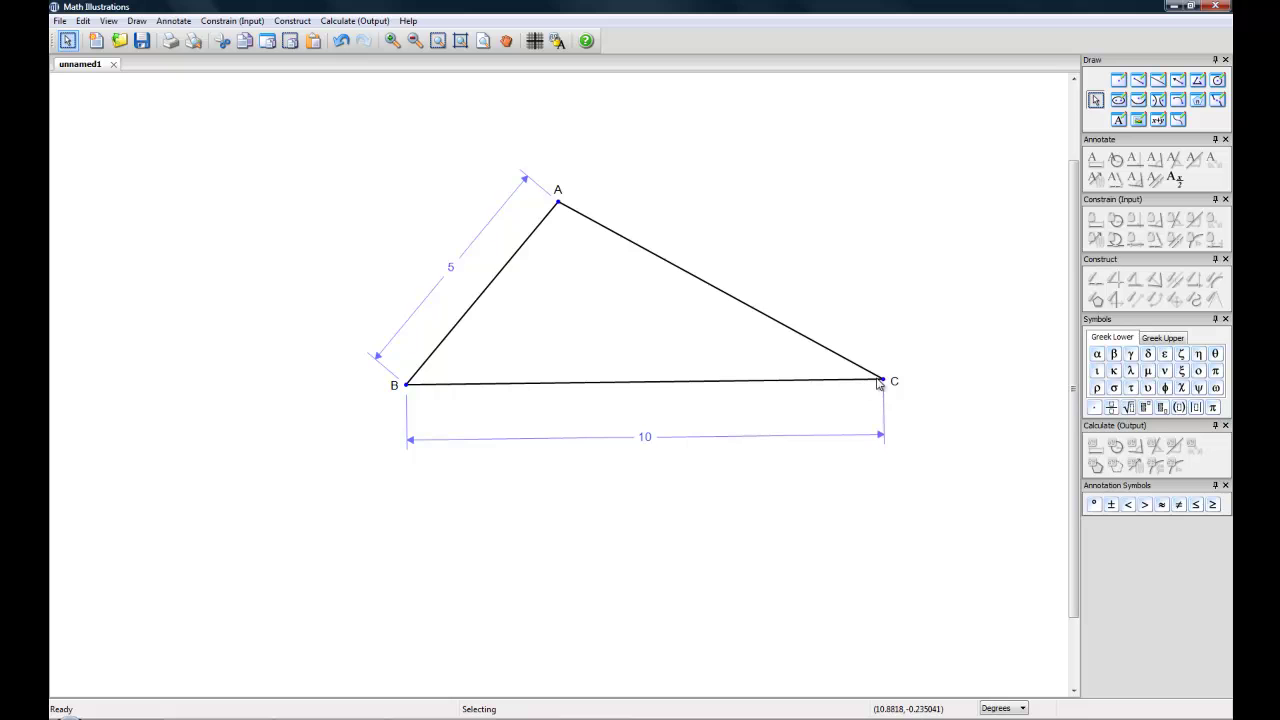
Drag vertices C and A to test that both length constraints hold
{"action": "left_click_drag", "start_coordinate": [886, 387], "coordinate": [855, 368]}
{"action": "mouse_move", "coordinate": [797, 333]}
{"action": "left_mouse_down"}
{"action": "mouse_move", "coordinate": [847, 301]}
{"action": "mouse_move", "coordinate": [779, 342]}
{"action": "left_mouse_up"}
{"action": "left_click", "coordinate": [850, 281]}
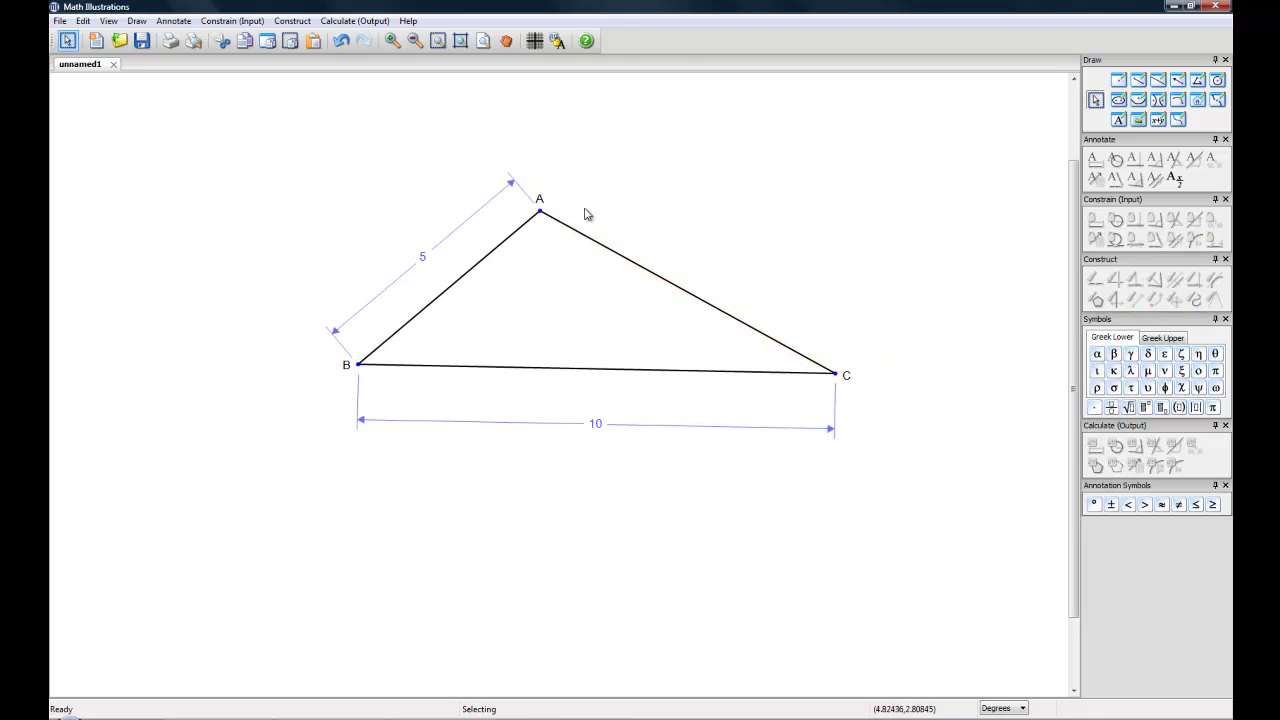
{"action": "left_click_drag", "start_coordinate": [538, 215], "coordinate": [572, 387]}
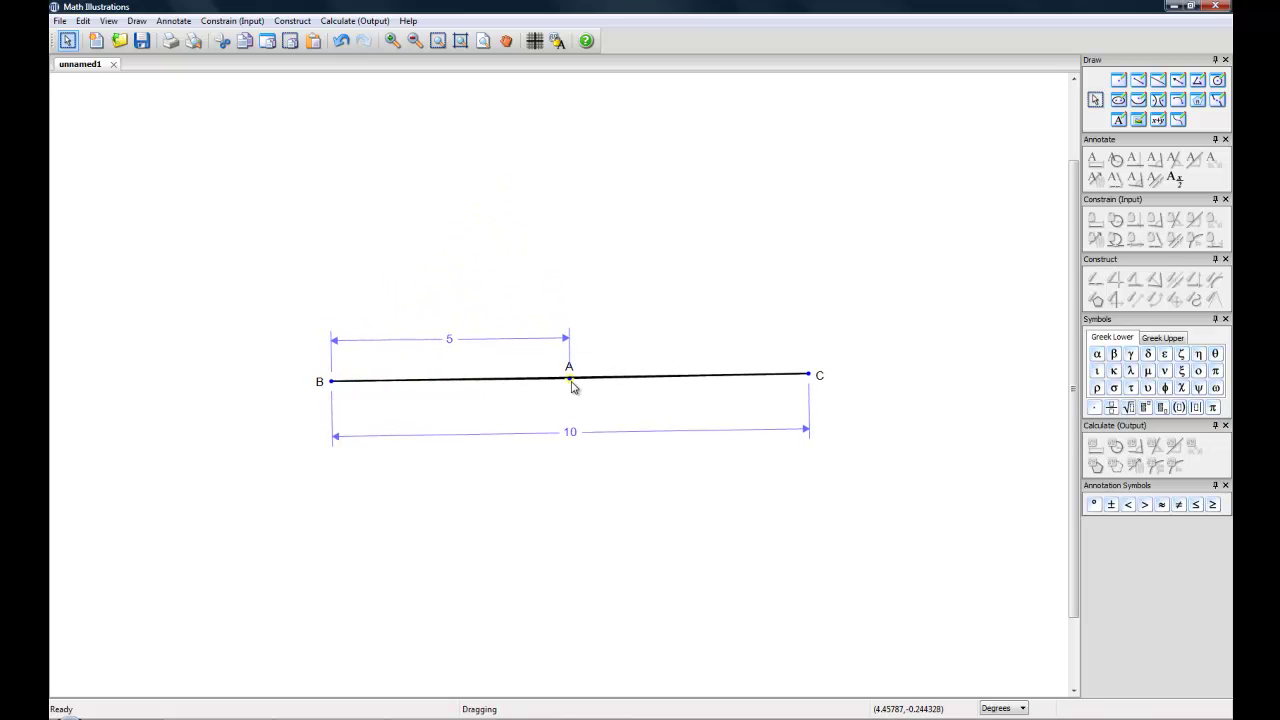
{"action": "left_click_drag", "start_coordinate": [572, 387], "coordinate": [527, 196]}
{"action": "left_click", "coordinate": [364, 473]}
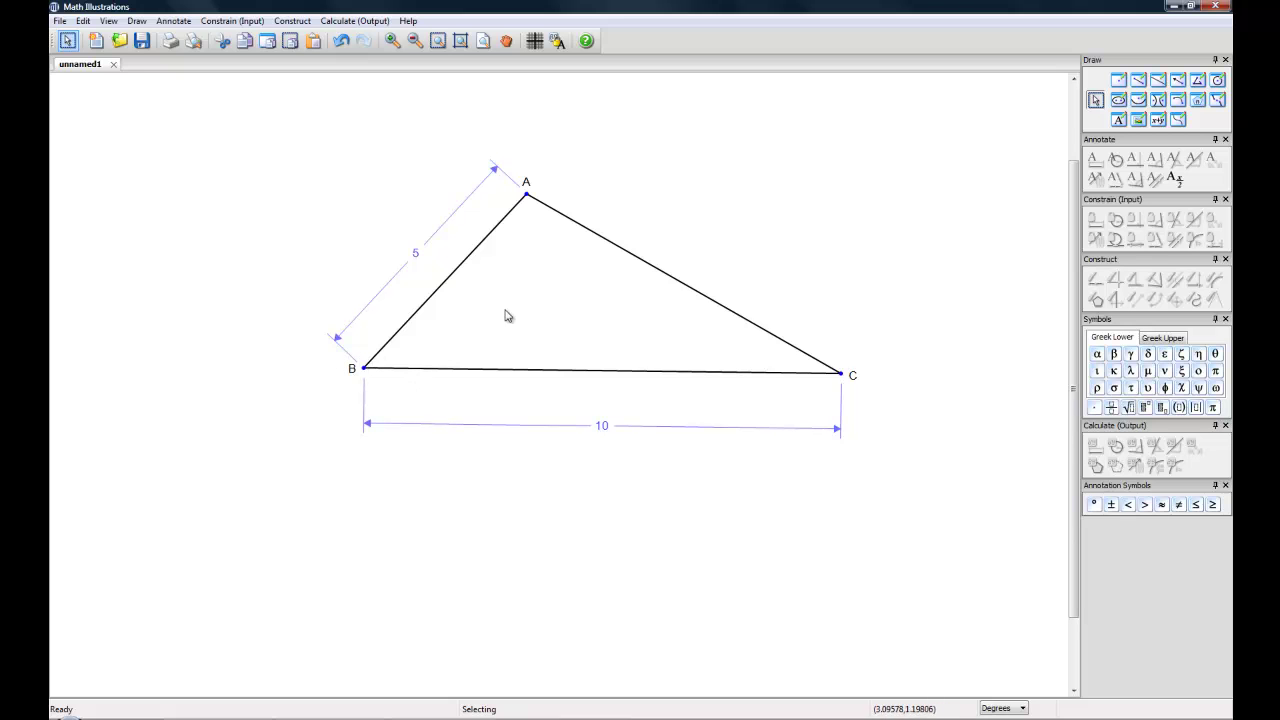
Make AB and BC perpendicular, then orient AB vertical and BC horizontal
{"action": "left_click", "coordinate": [449, 286]}
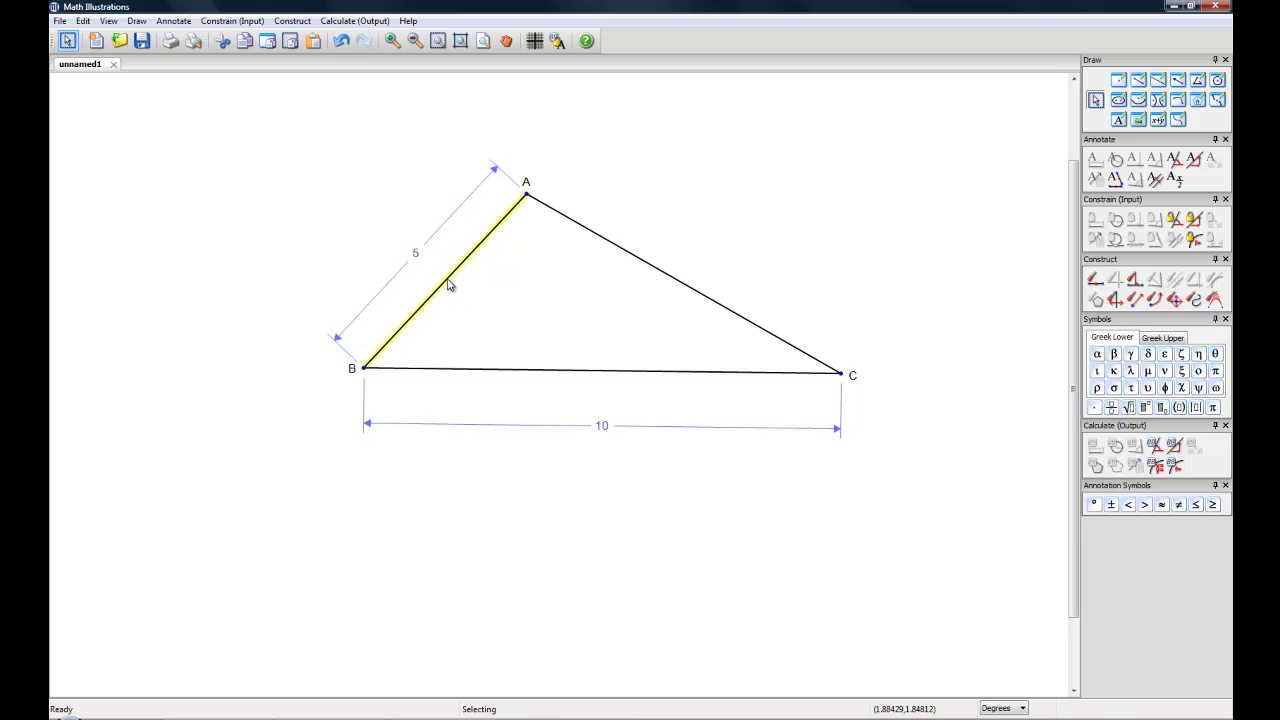
{"action": "left_click", "coordinate": [460, 370], "text": "shift"}
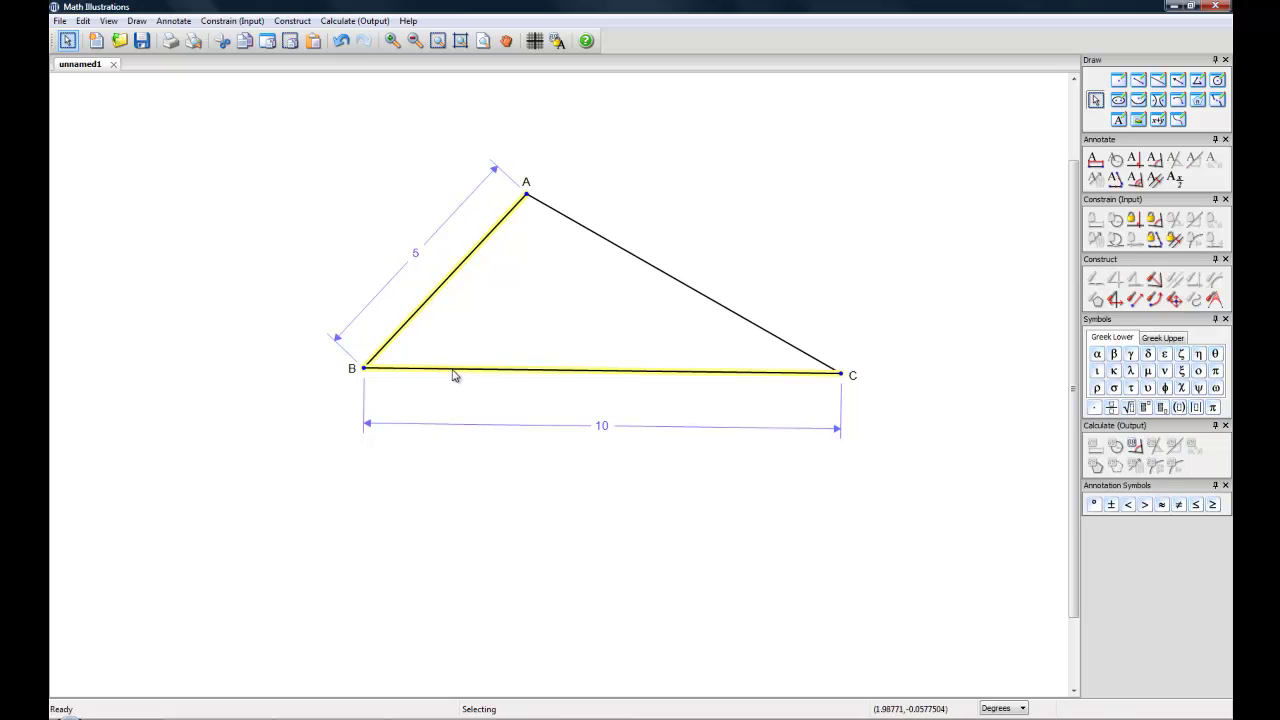
{"action": "left_click", "coordinate": [1133, 222]}
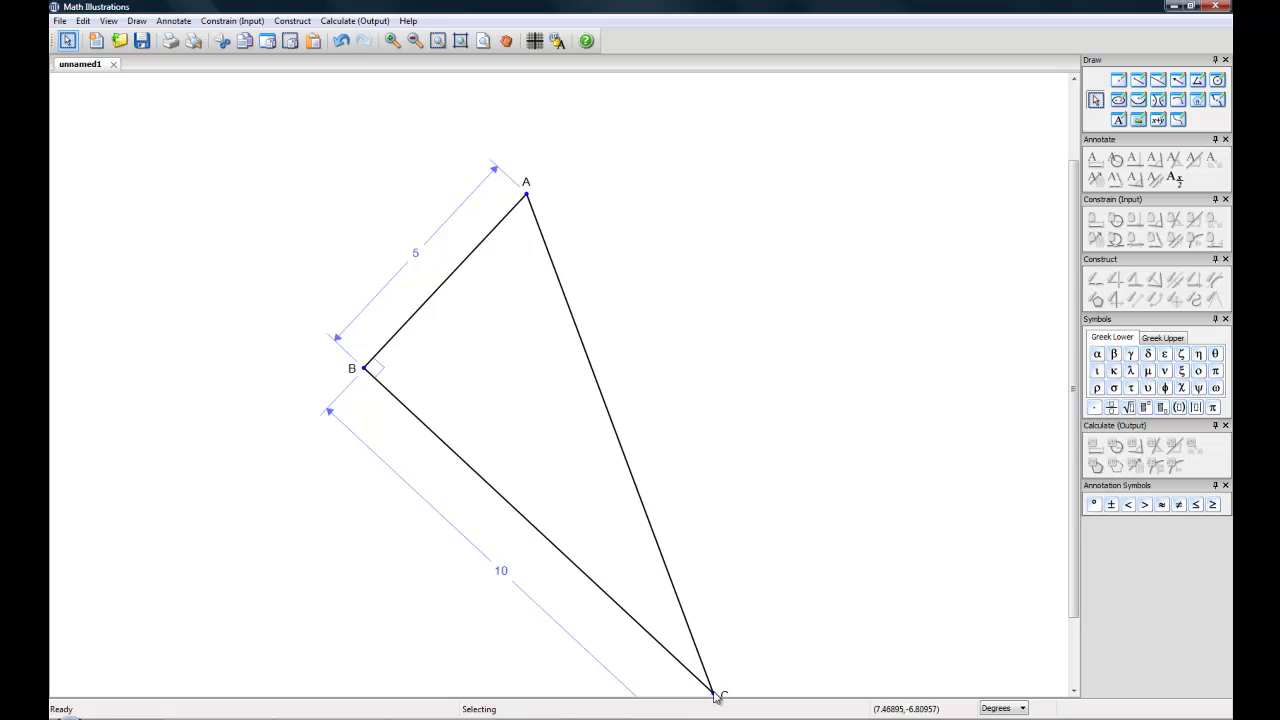
{"action": "left_click_drag", "start_coordinate": [715, 697], "coordinate": [853, 364]}
{"action": "left_click_drag", "start_coordinate": [371, 132], "coordinate": [384, 197]}
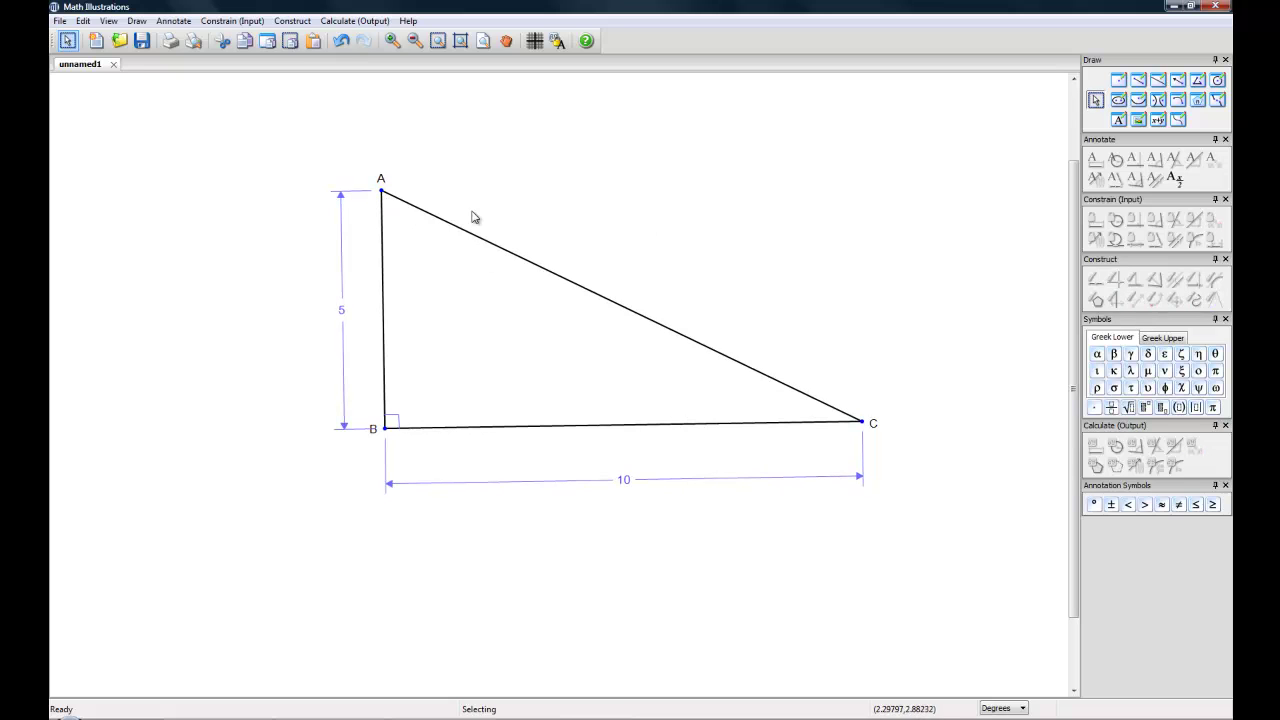
Label hypotenuse AC with an x dimension, converted to an annotation instead of a constraint
{"action": "left_click", "coordinate": [544, 268]}
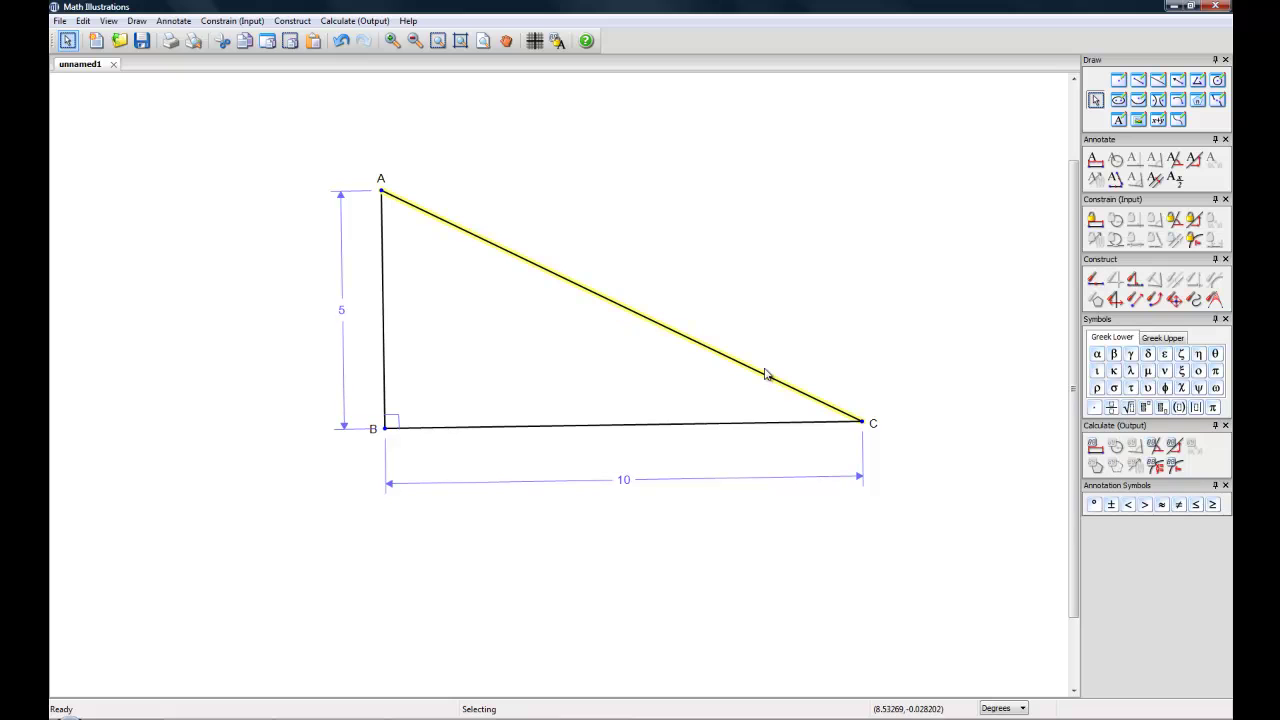
{"action": "left_click", "coordinate": [1103, 228]}
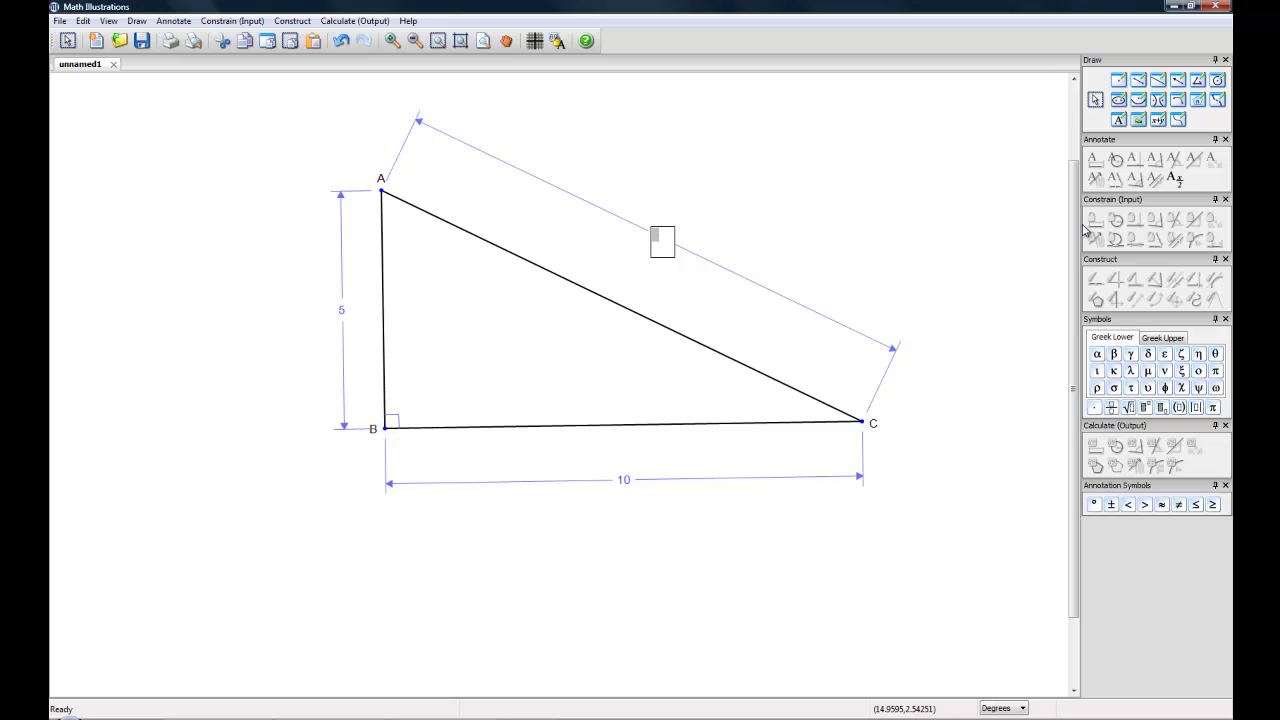
{"action": "key", "text": "Return"}
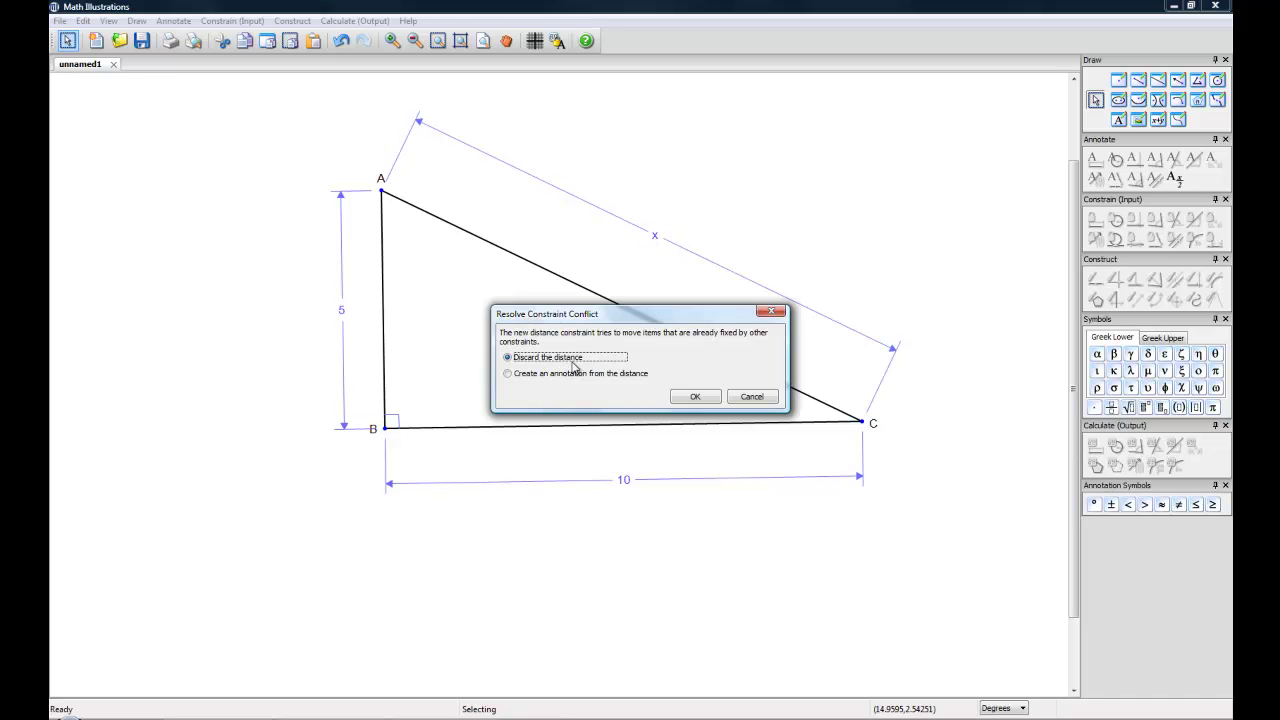
{"action": "left_click", "coordinate": [507, 375]}
{"action": "left_click", "coordinate": [694, 398]}
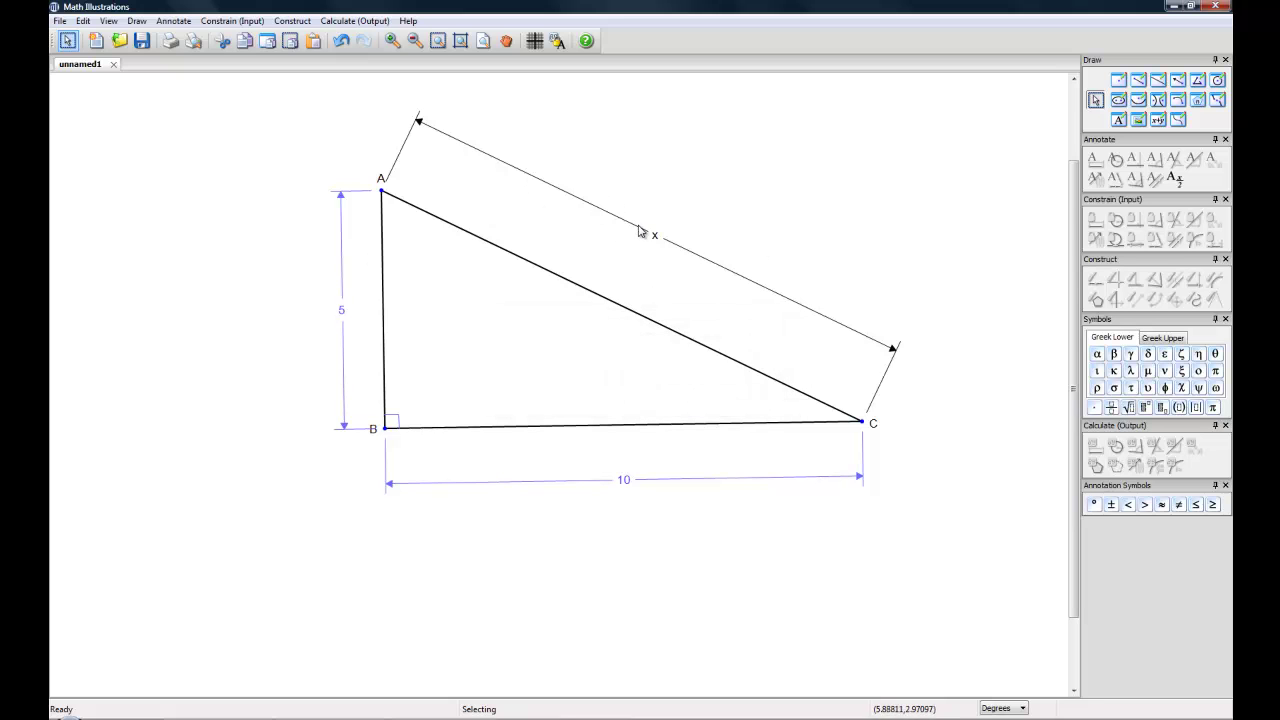
Move the x annotation closer to AC and nudge labels A, B and C outward
{"action": "left_click_drag", "start_coordinate": [638, 229], "coordinate": [618, 265]}
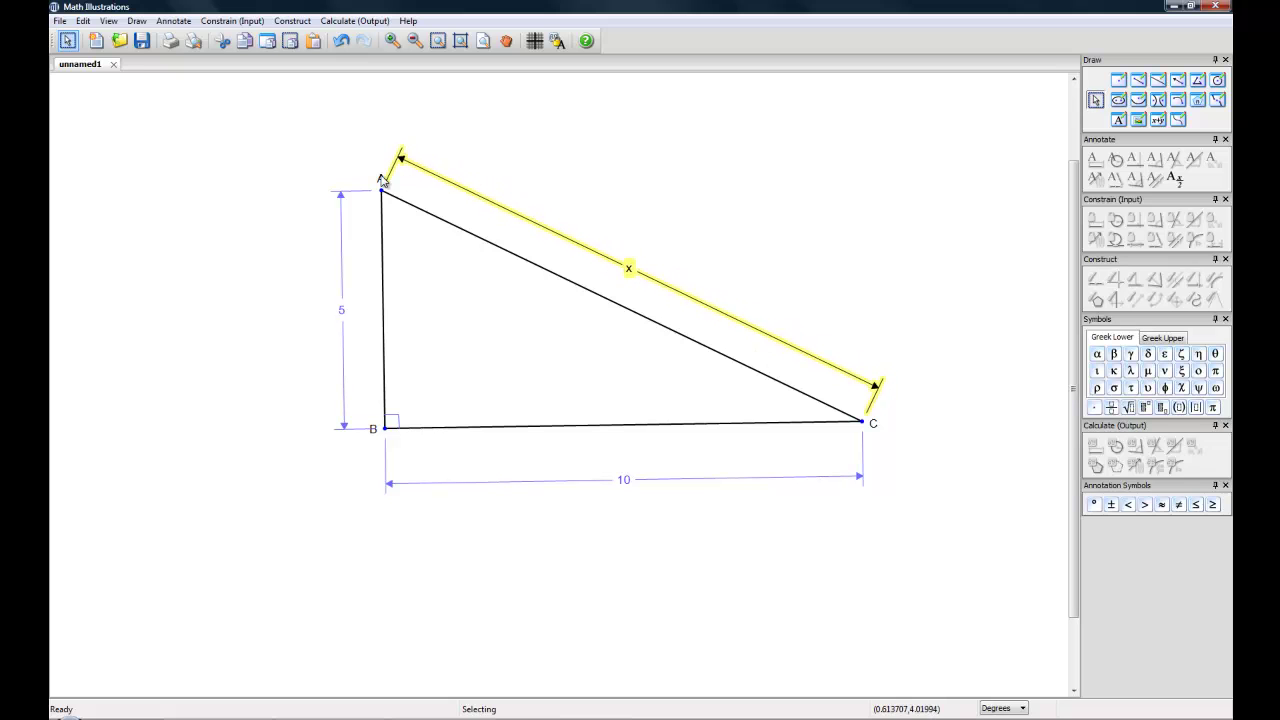
{"action": "left_click_drag", "start_coordinate": [380, 180], "coordinate": [376, 177]}
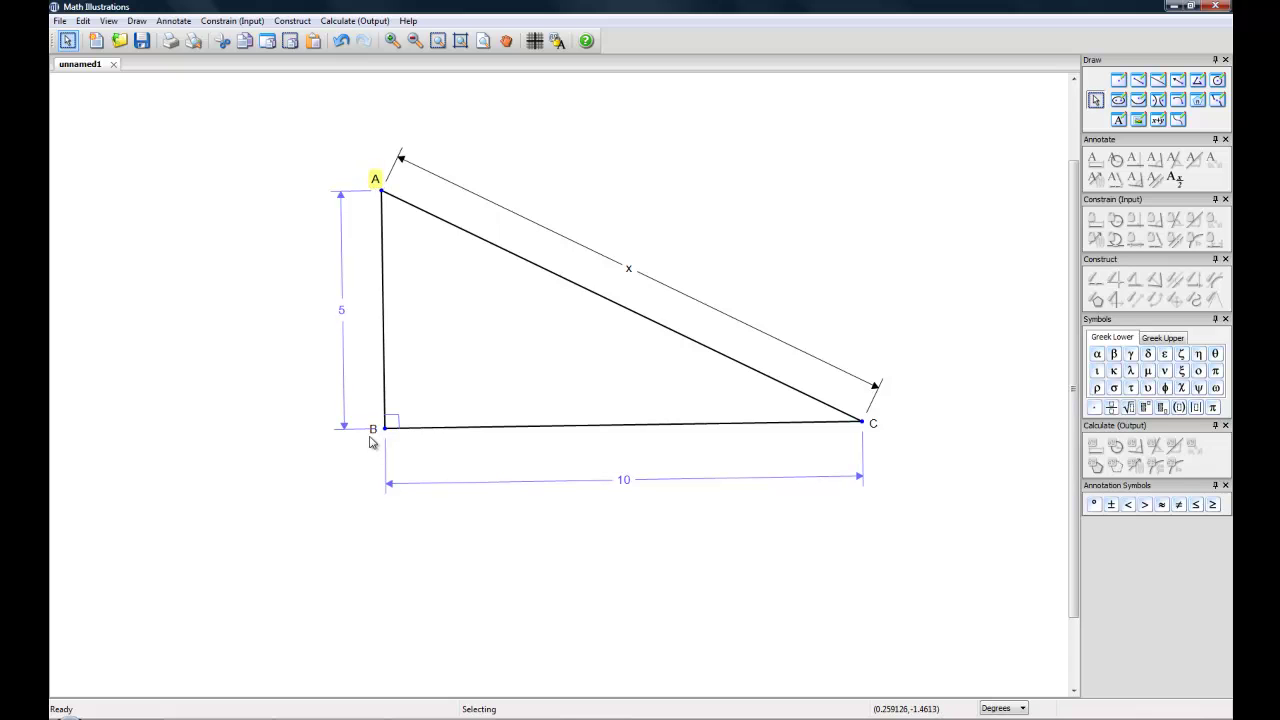
{"action": "left_click_drag", "start_coordinate": [370, 437], "coordinate": [374, 441]}
{"action": "left_click_drag", "start_coordinate": [876, 428], "coordinate": [876, 430]}
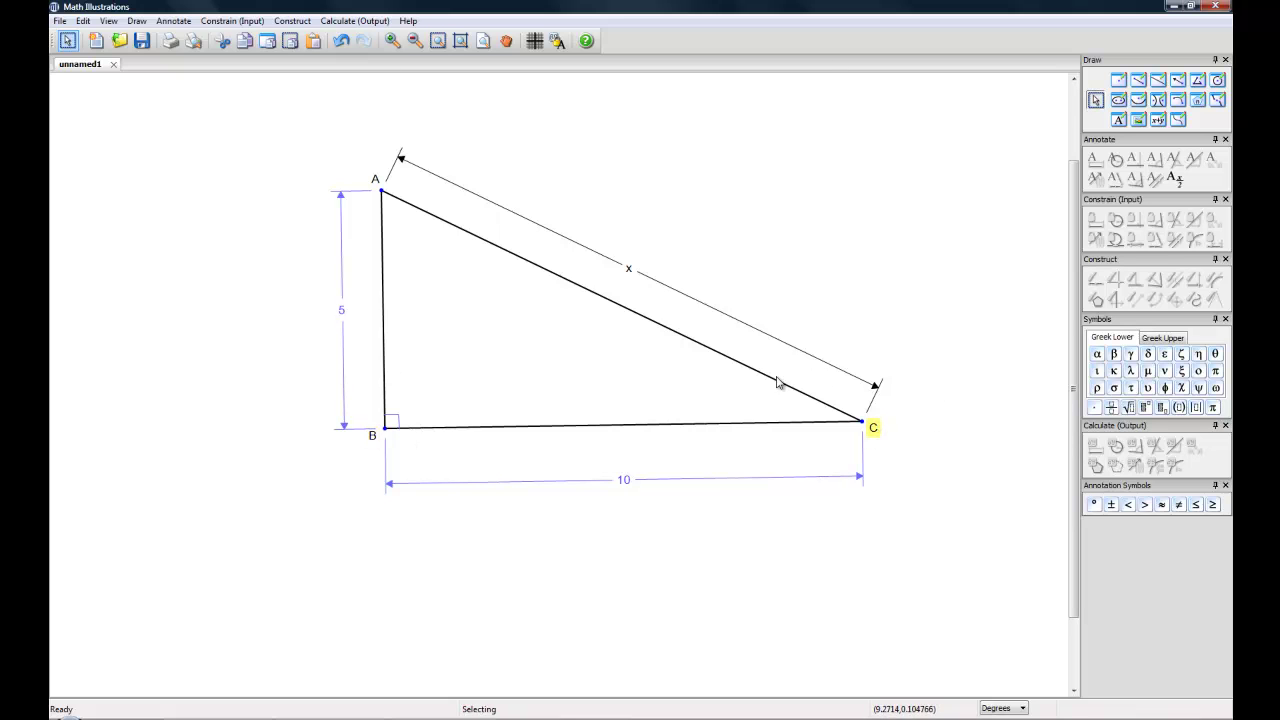